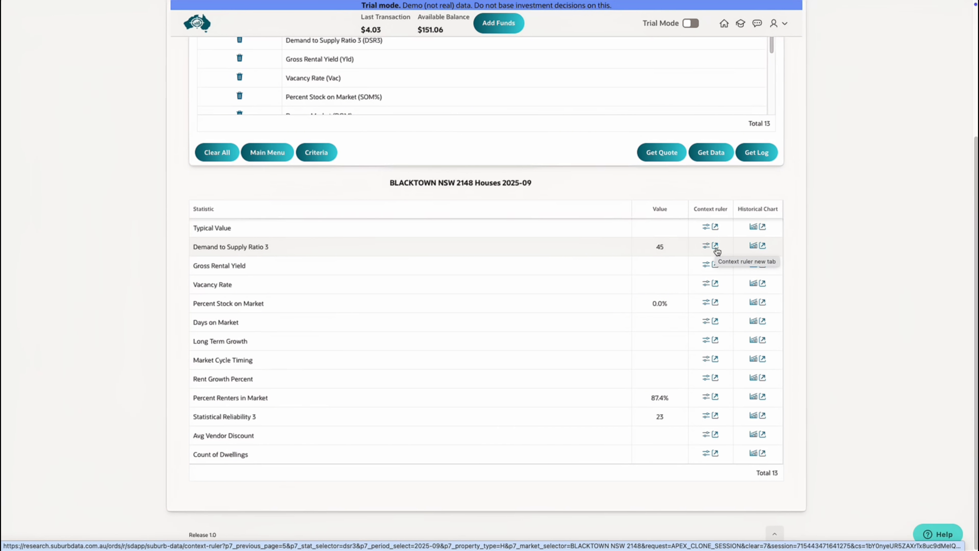
# Step: Open the context ruler for Demand to Supply Ratio 3 in a new tab and review its settings
pyautogui.click(715, 245)
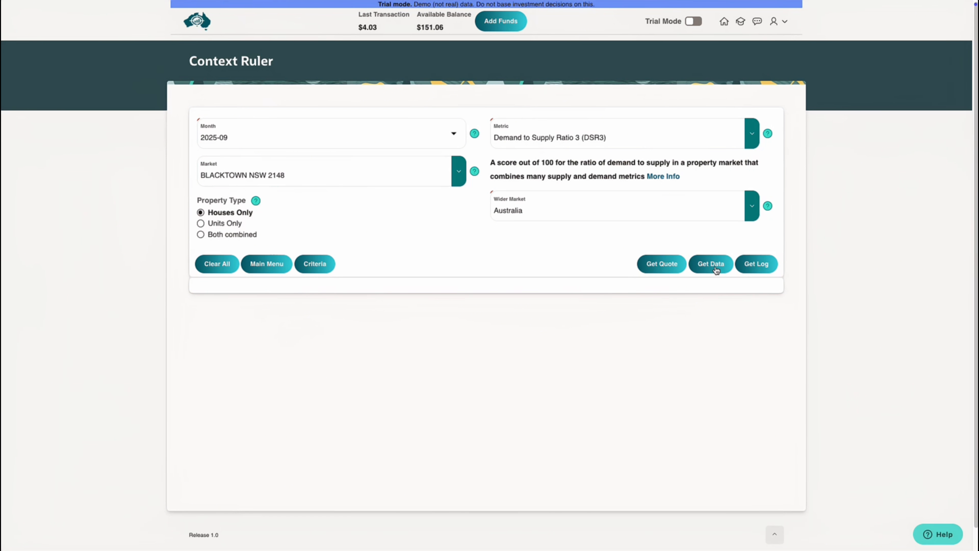
pyautogui.click(662, 269)
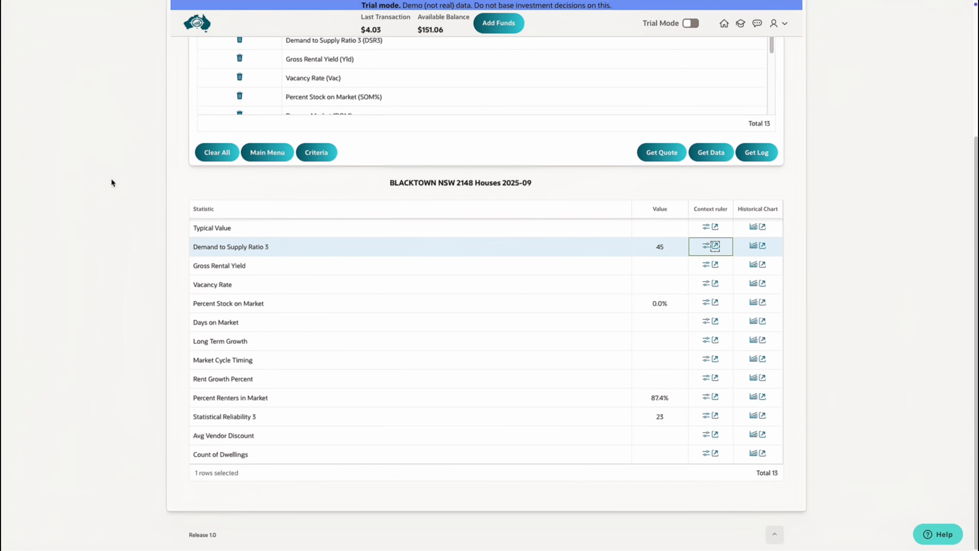
# Step: View the Demand to Supply Ratio 3 context ruler in a popup dialog and close it
pyautogui.click(708, 249)
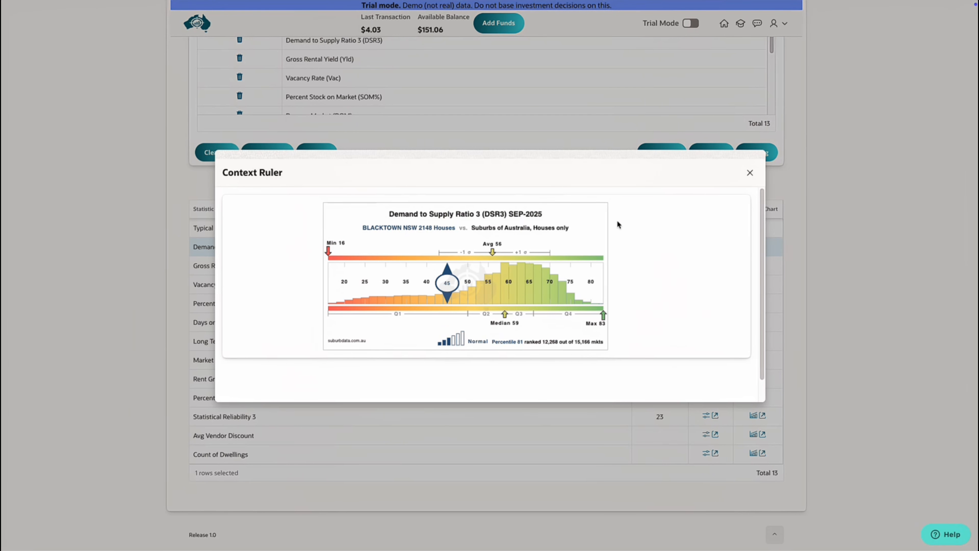
pyautogui.click(748, 173)
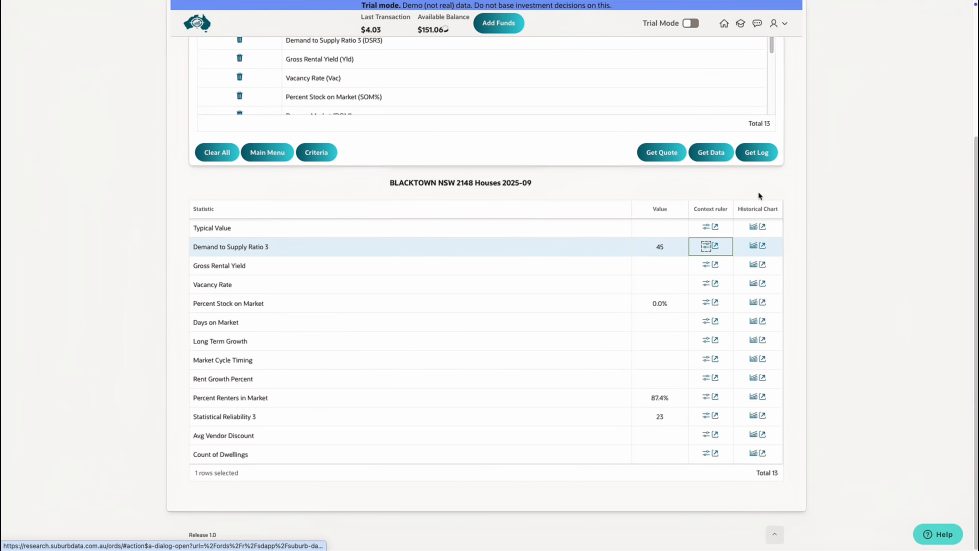
# Step: Open the Demand to Supply Ratio 3 historical chart in a new tab, review its plot settings and get the data
pyautogui.click(762, 246)
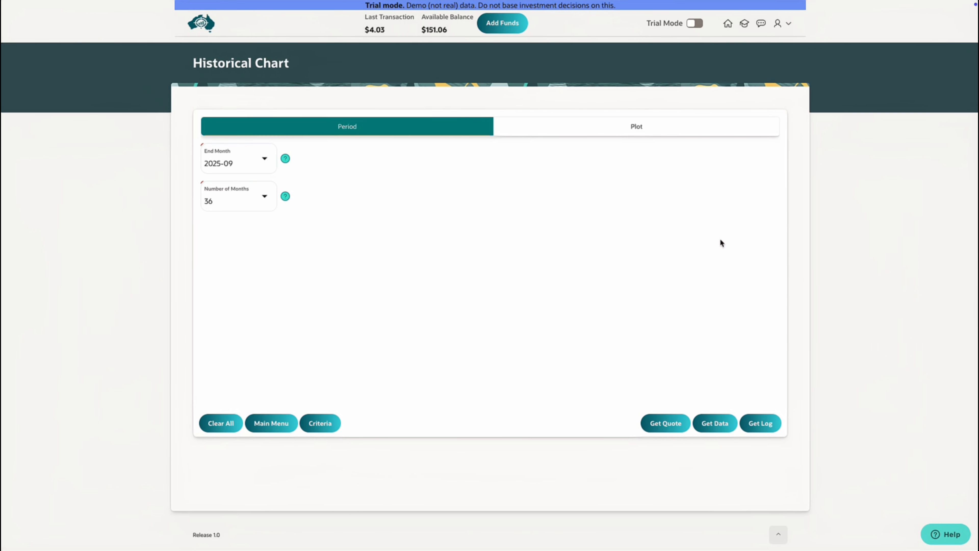
pyautogui.click(600, 132)
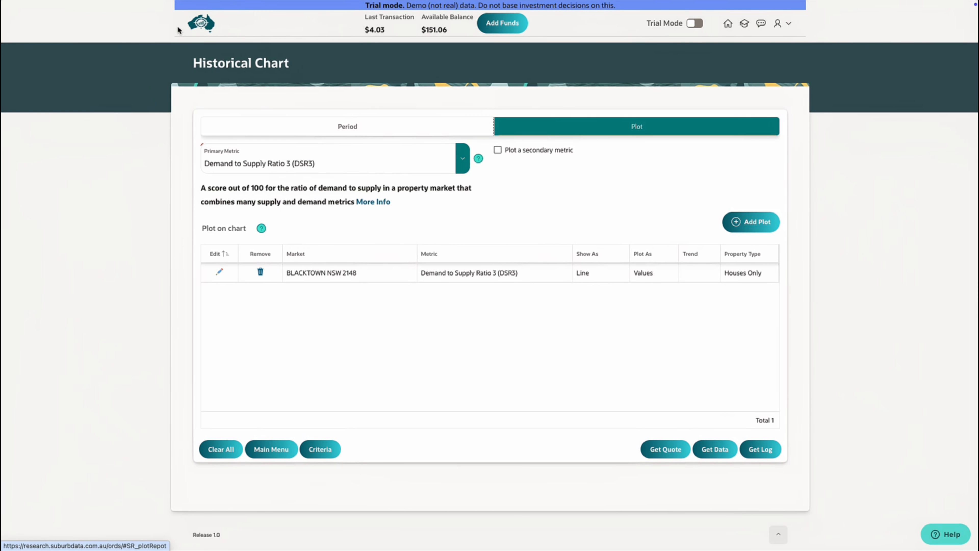
pyautogui.click(710, 449)
pyautogui.click(103, 26)
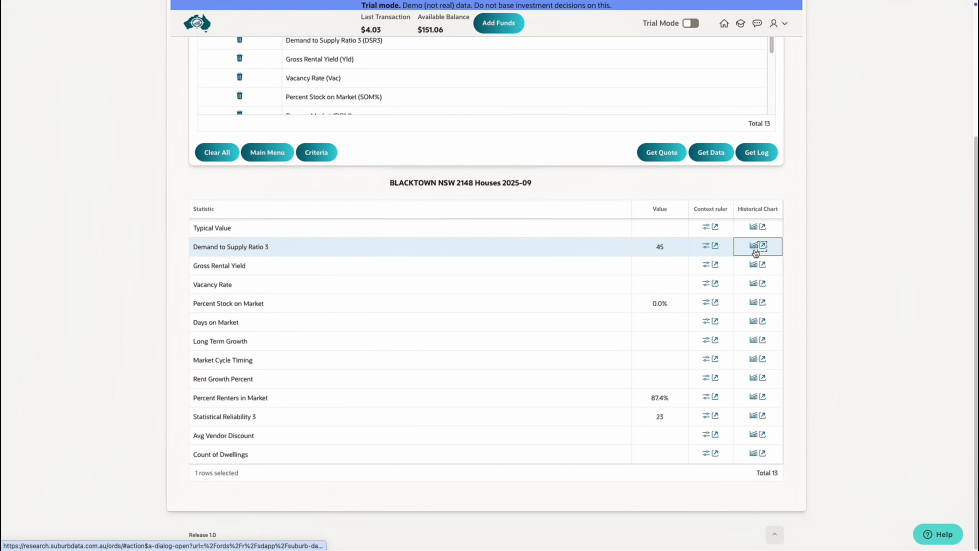
# Step: View the Demand to Supply Ratio 3 historical chart in a popup dialog and close it
pyautogui.click(754, 247)
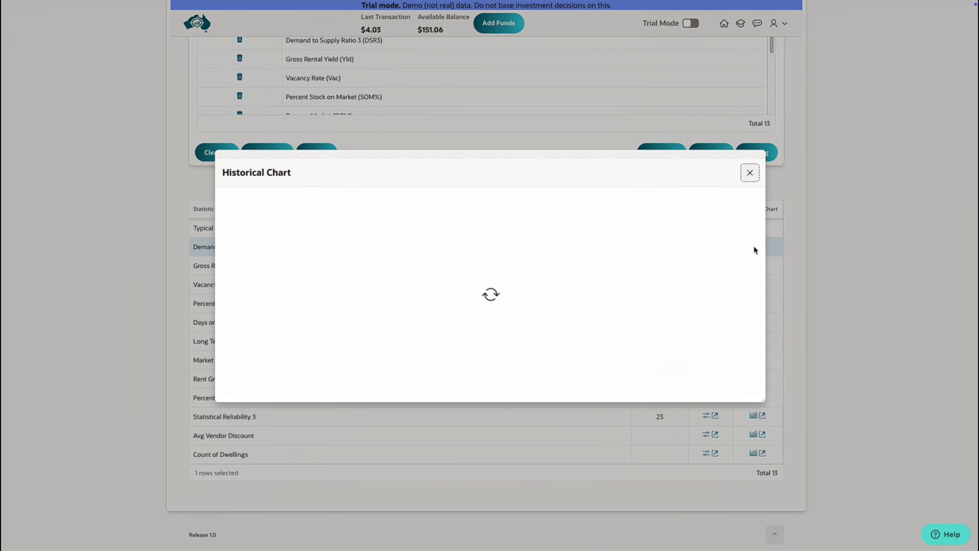
pyautogui.moveTo(723, 262)
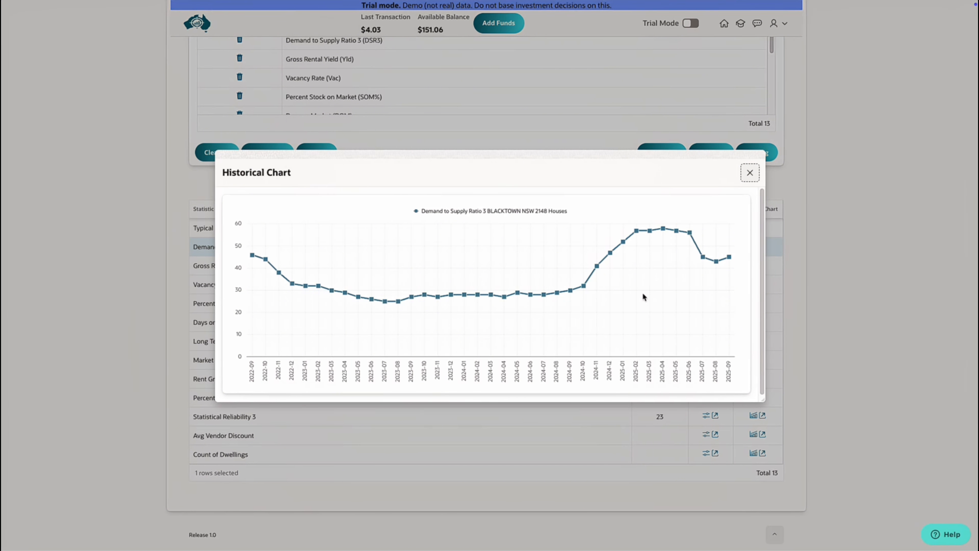
pyautogui.click(750, 173)
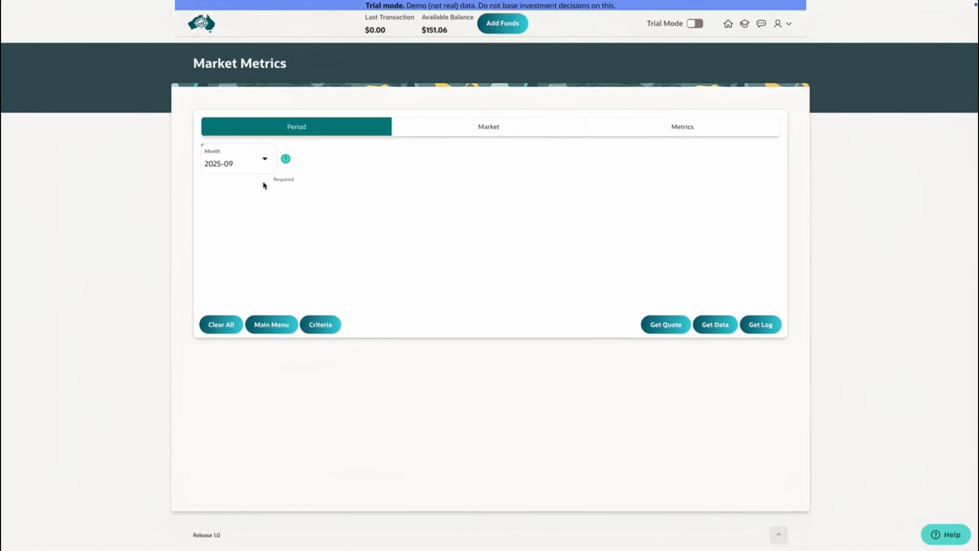
# Step: Browse the available months in the Market Metrics month list without changing the selection
pyautogui.click(265, 160)
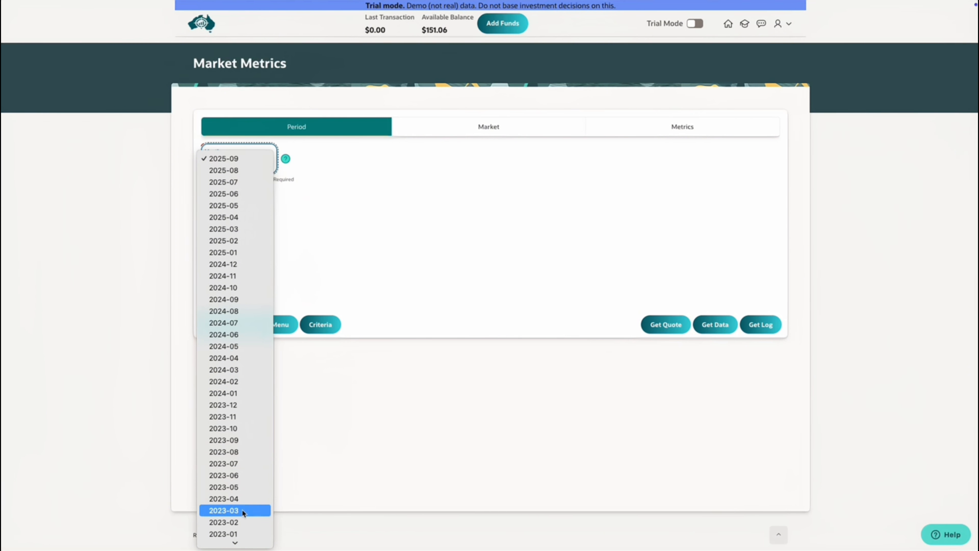
pyautogui.moveTo(242, 545)
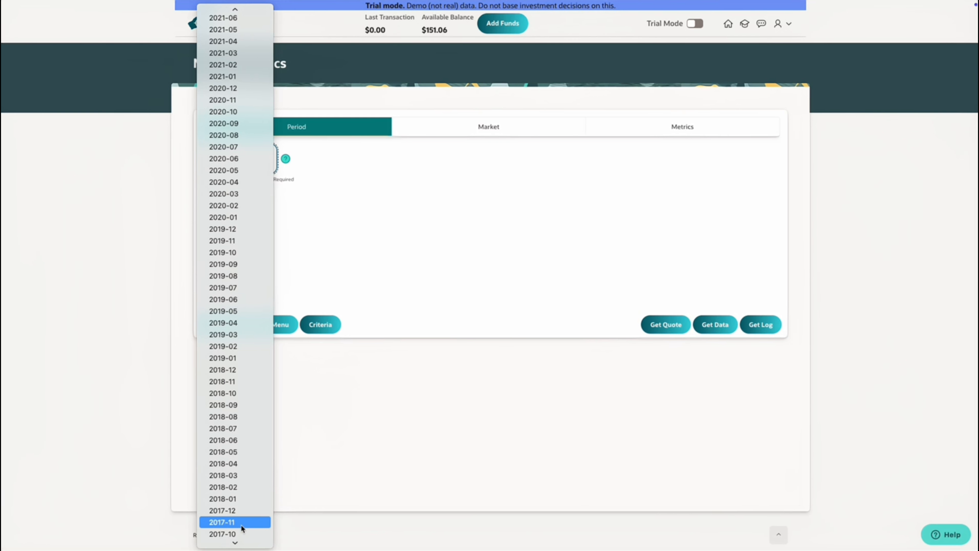
pyautogui.scroll(-2, 241, 524)
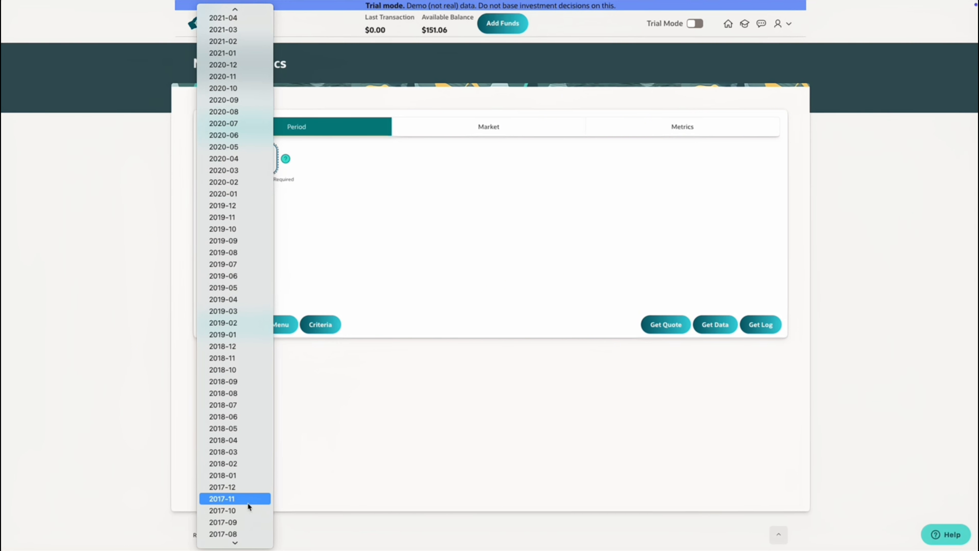
pyautogui.click(352, 415)
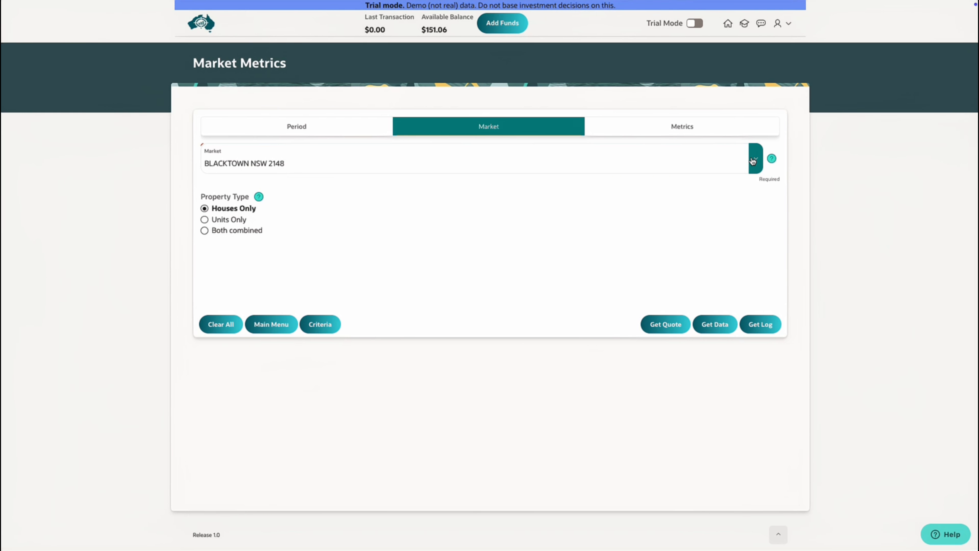
# Step: Search the market list for Syd, then clear the search text
pyautogui.click(753, 161)
pyautogui.write('Syd')
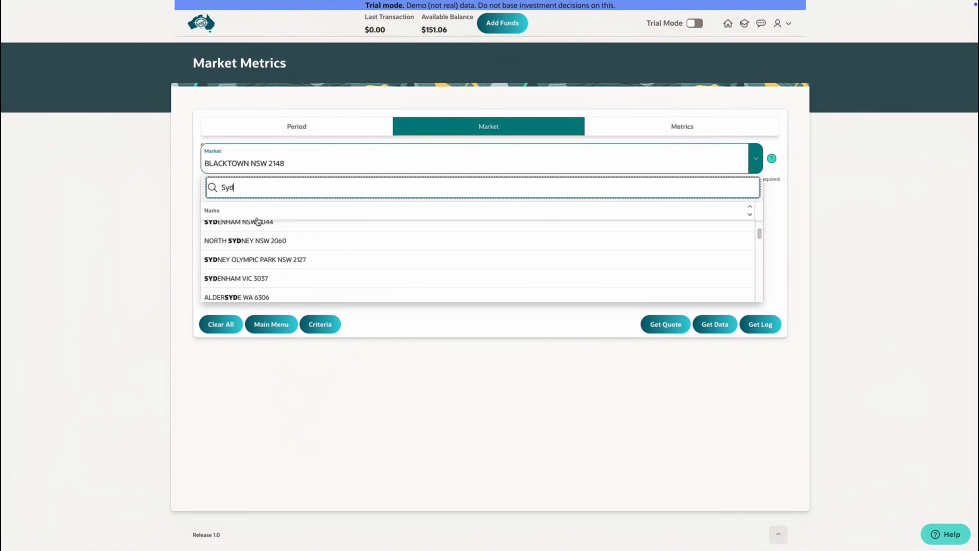
pyautogui.scroll(1, 269, 228)
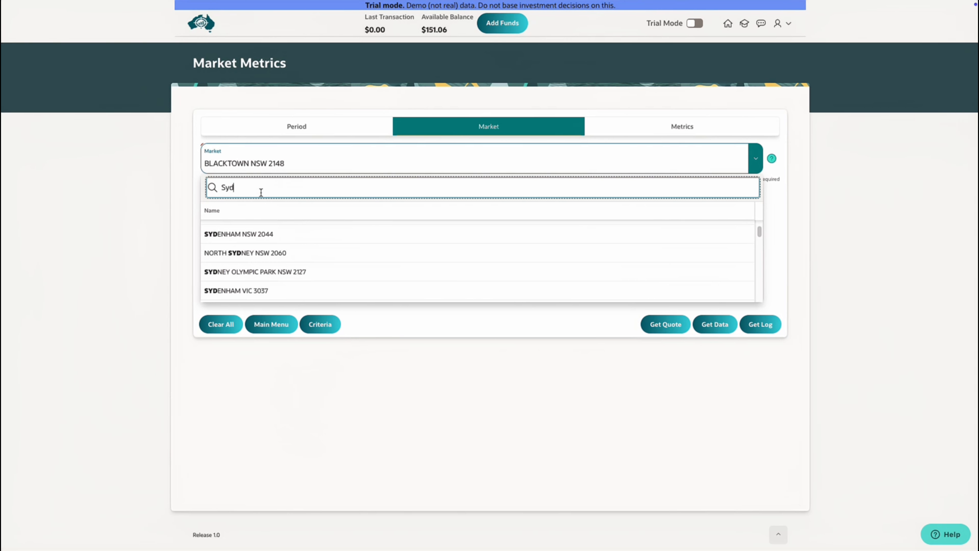
pyautogui.press('BackSpace')
pyautogui.press('BackSpace')
pyautogui.press('BackSpace')
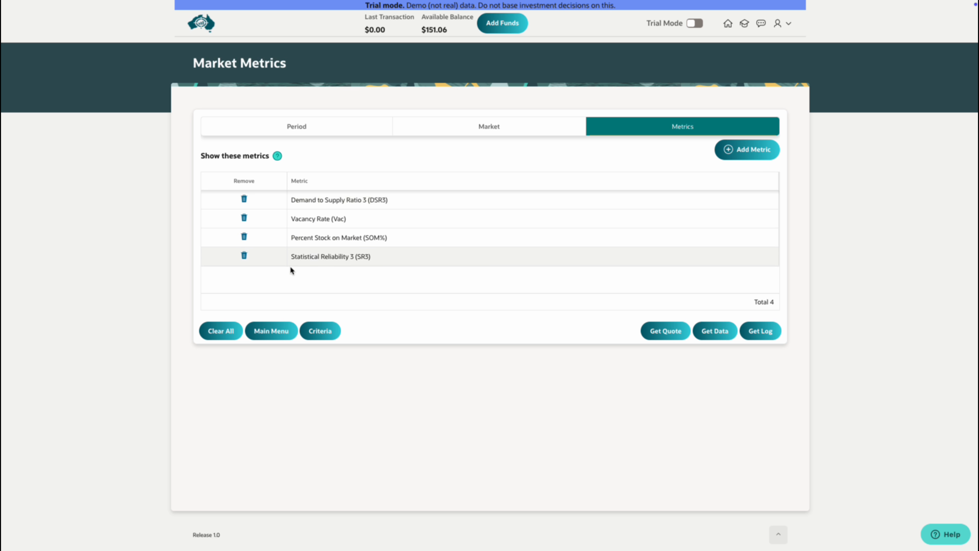
# Step: Remove Vacancy Rate (Vac) from the metrics list and add Typical Value (TV)
pyautogui.click(244, 219)
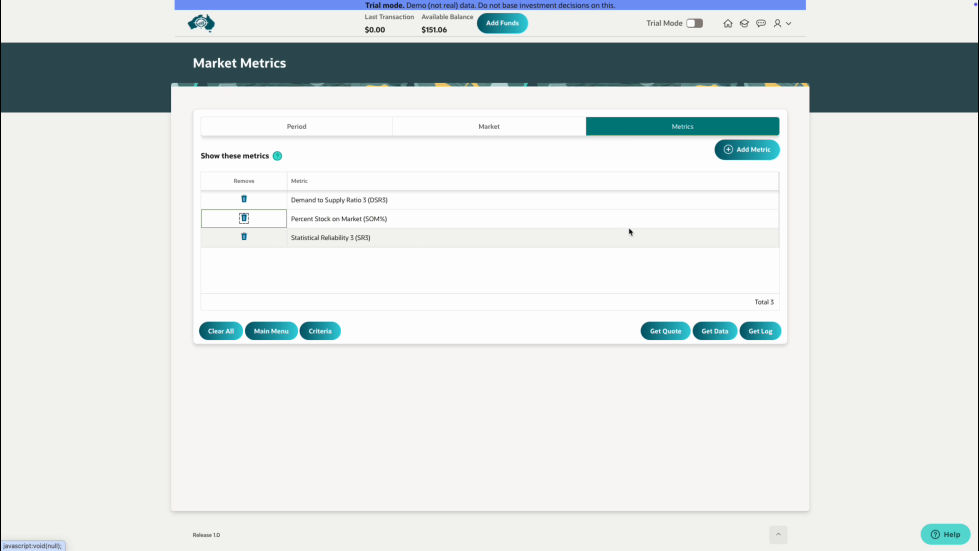
pyautogui.click(756, 151)
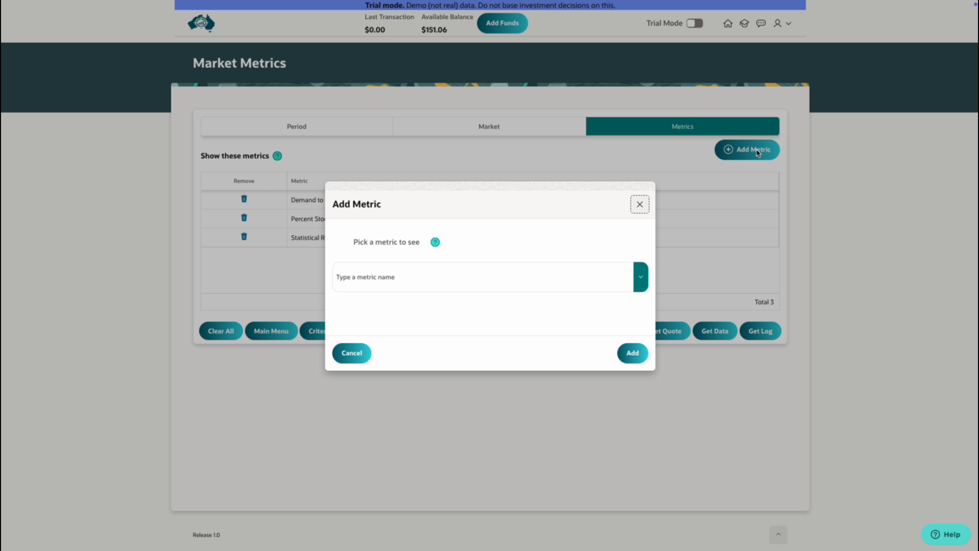
pyautogui.click(640, 277)
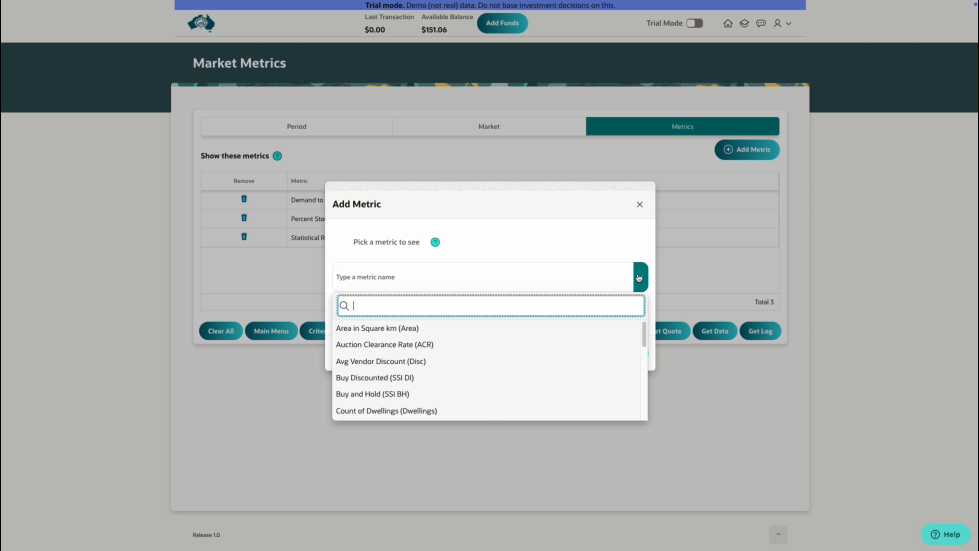
pyautogui.scroll(-1, 582, 352)
pyautogui.scroll(-3, 583, 352)
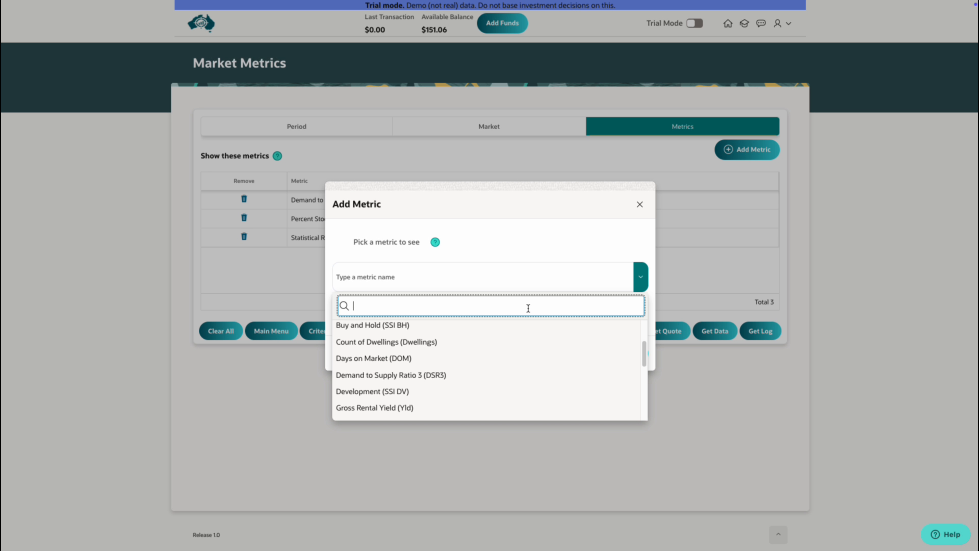
pyautogui.write('TV')
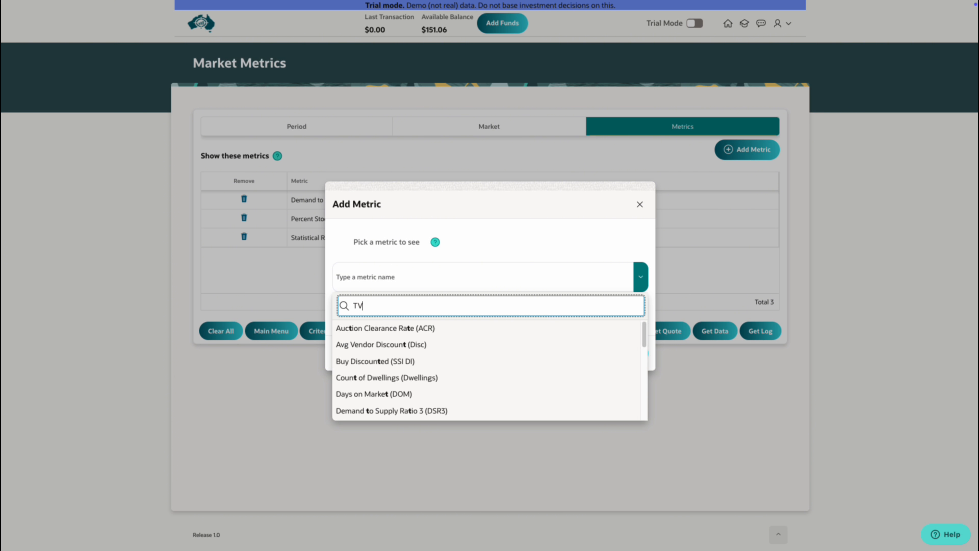
pyautogui.click(444, 325)
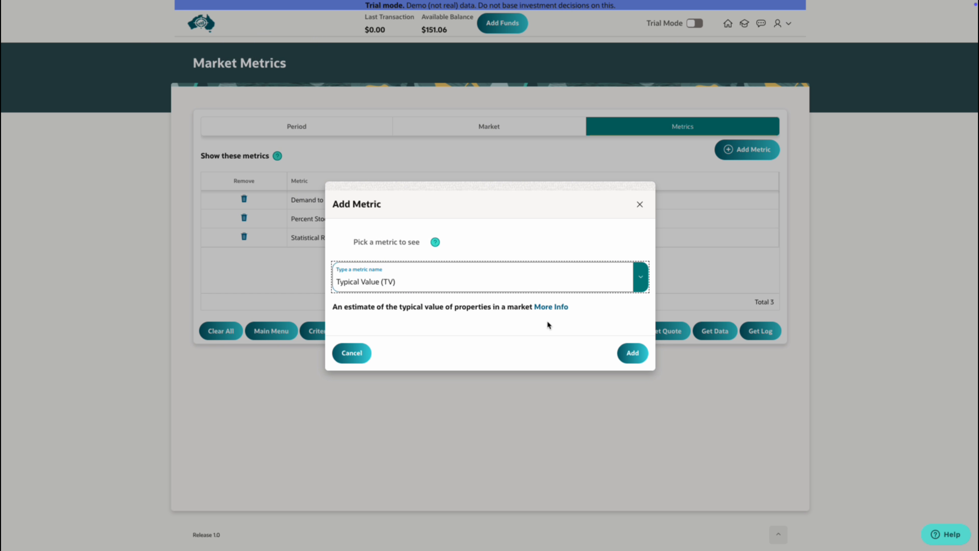
pyautogui.click(638, 352)
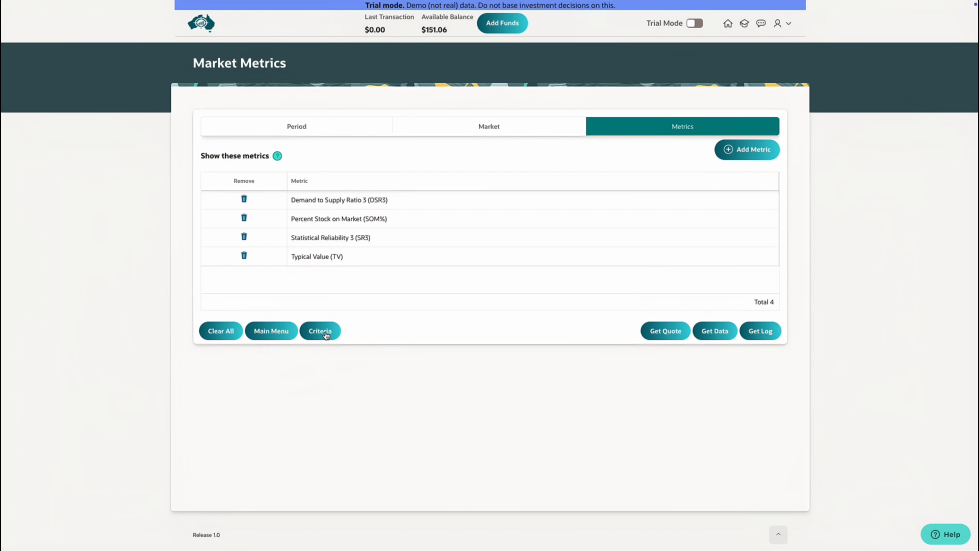
# Step: Save the current market metrics selection as a favourite criteria under its suggested name
pyautogui.click(325, 332)
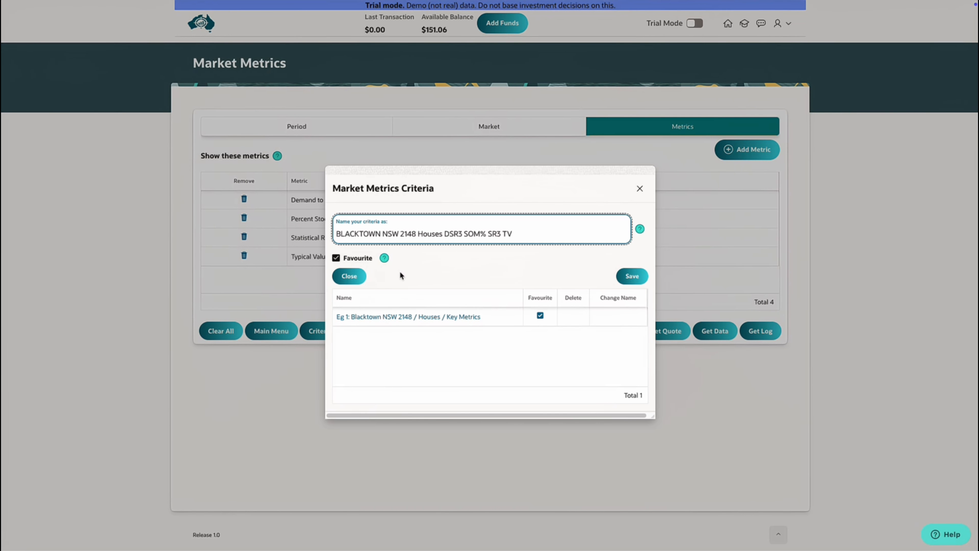
pyautogui.click(632, 277)
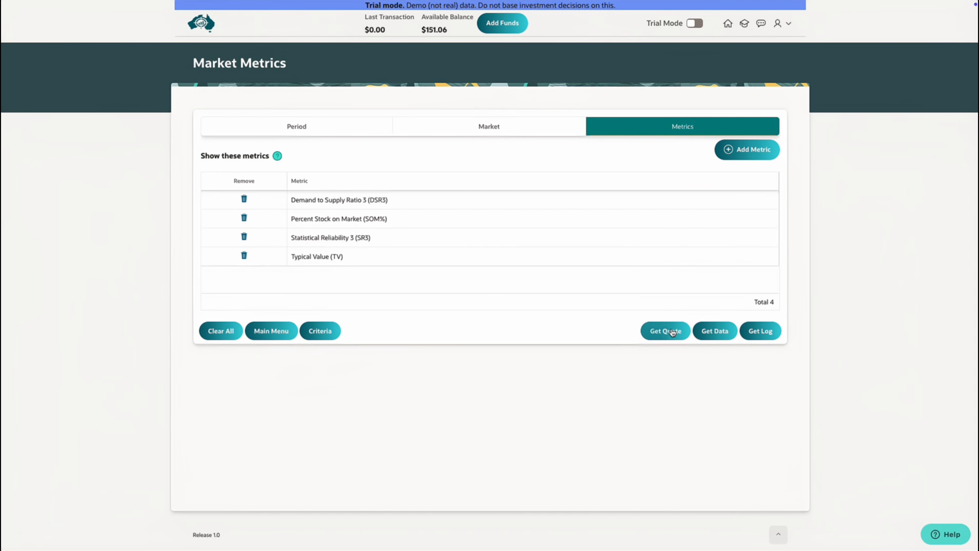
# Step: Get a price quote for the market metrics request
pyautogui.click(672, 332)
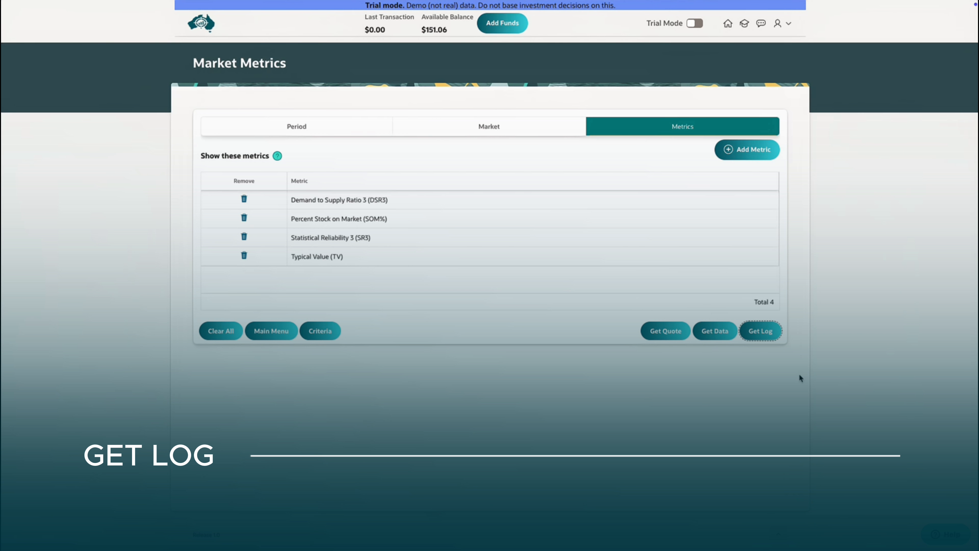
pyautogui.click(783, 362)
# Step: Open the request log and view the most recent logged request
pyautogui.click(768, 334)
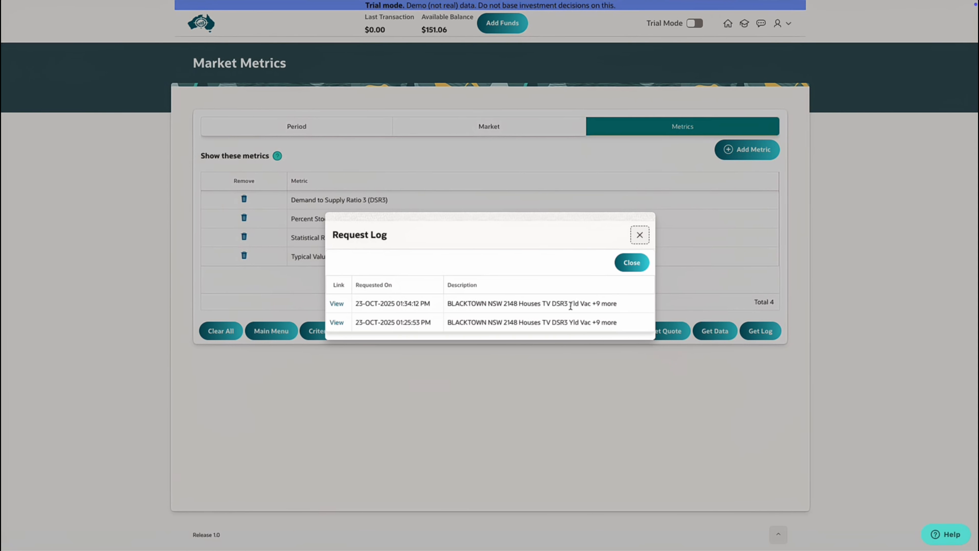
pyautogui.click(337, 305)
pyautogui.click(520, 211)
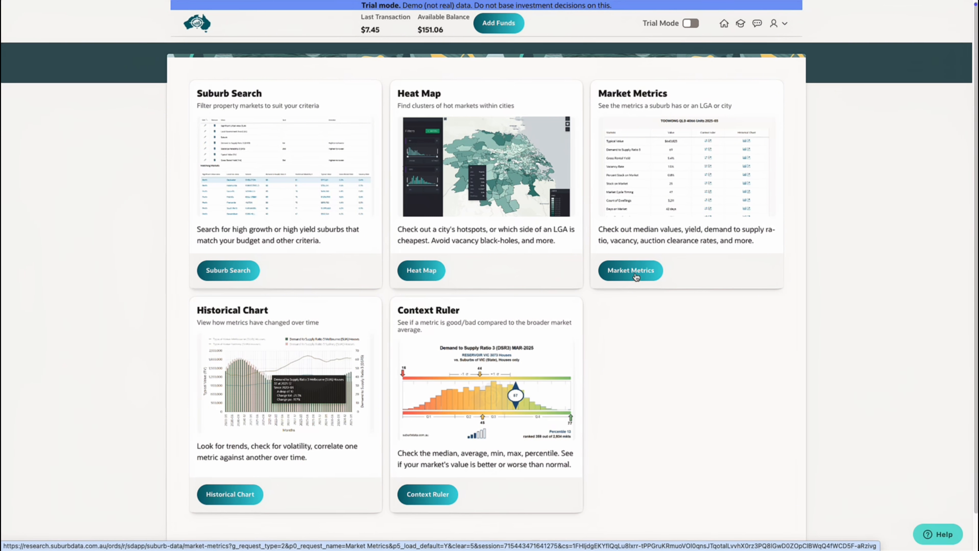
# Step: Open Suburb Search and run it with the default criteria to list matching markets
pyautogui.click(237, 272)
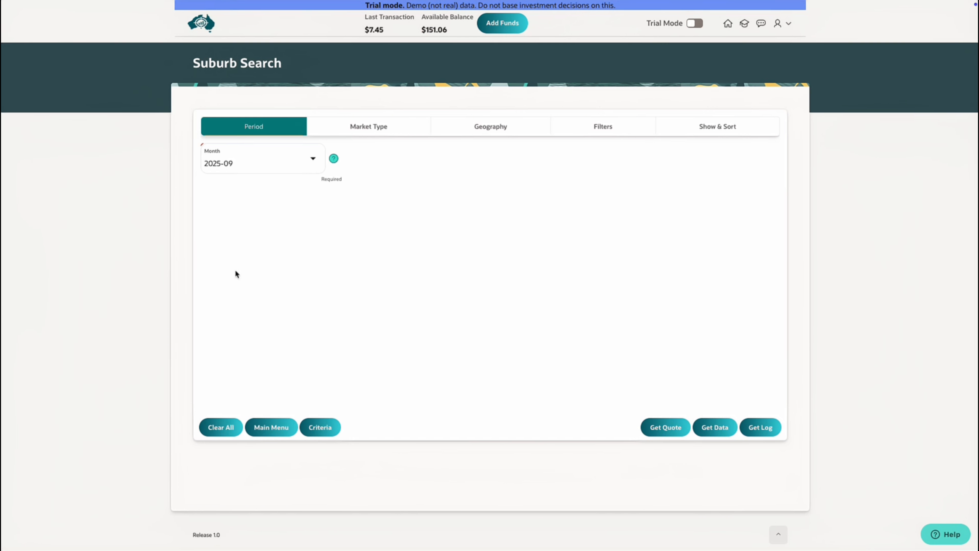
pyautogui.click(712, 426)
pyautogui.scroll(-4, 641, 380)
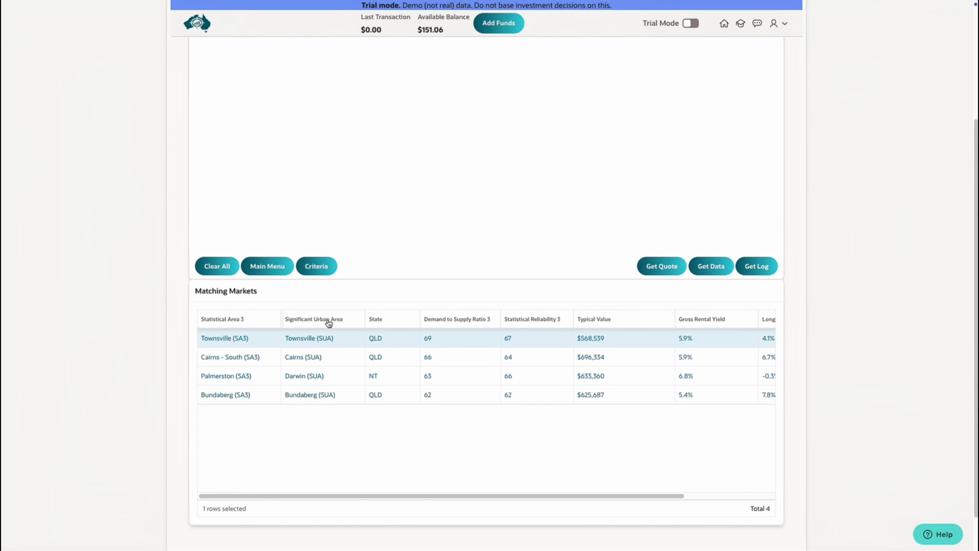
# Step: Open Townsville (SA3) from the matching markets in Market Metrics and check its Market tab
pyautogui.click(239, 339)
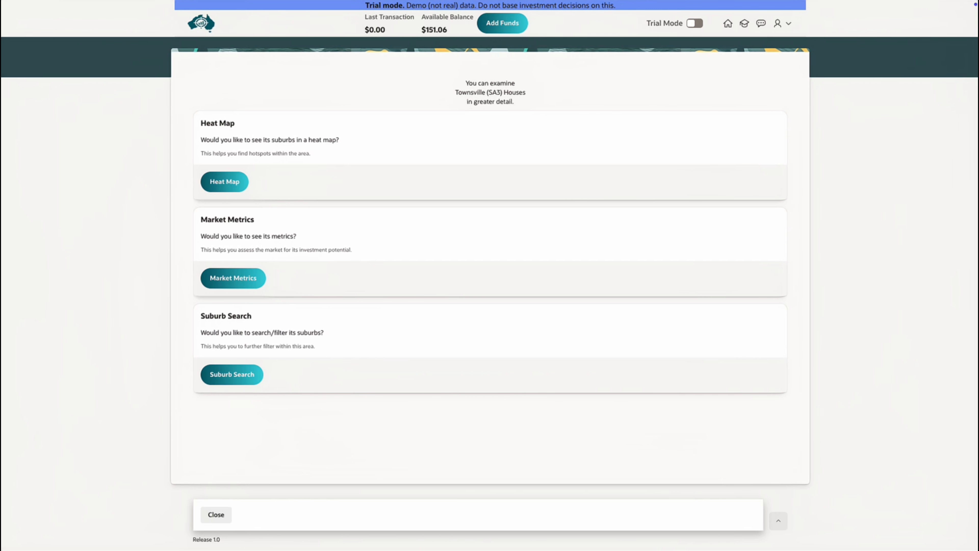
pyautogui.click(248, 283)
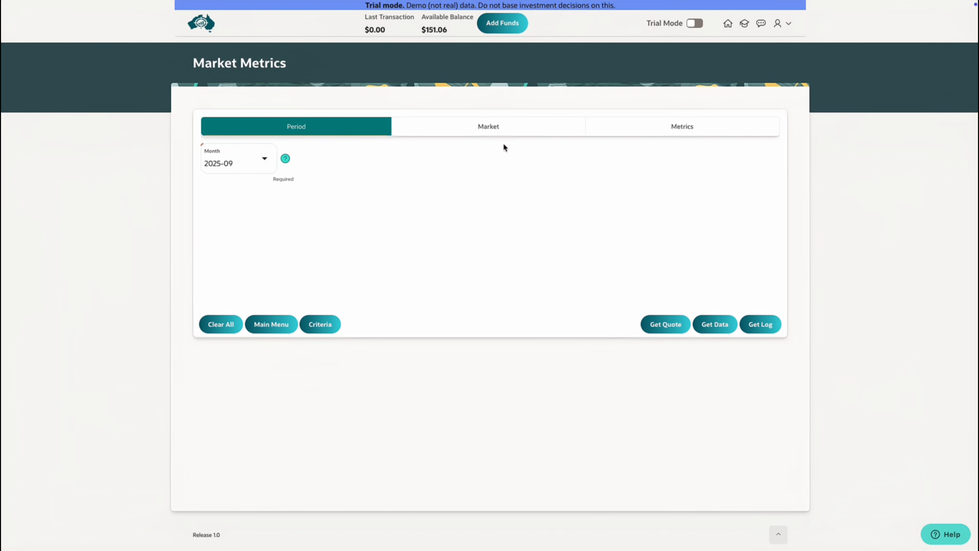
pyautogui.click(499, 130)
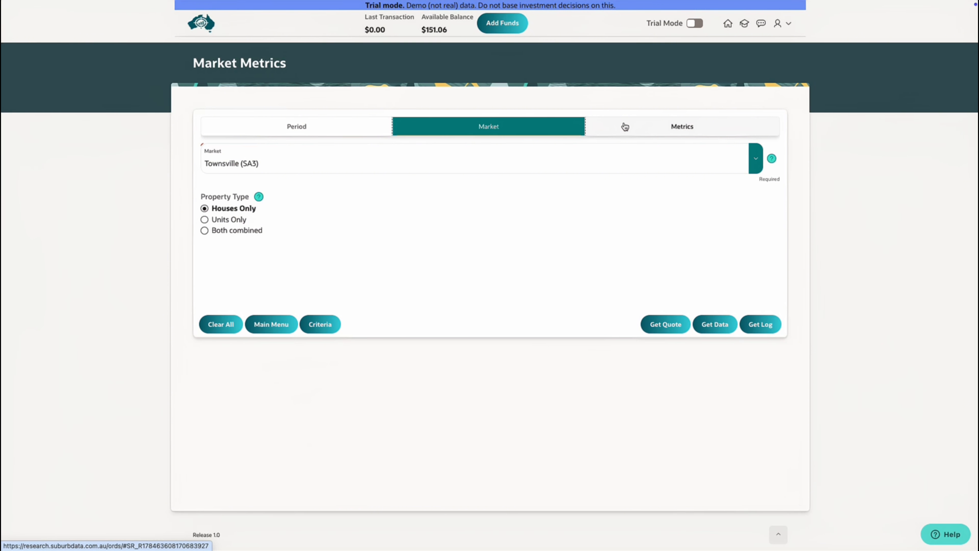